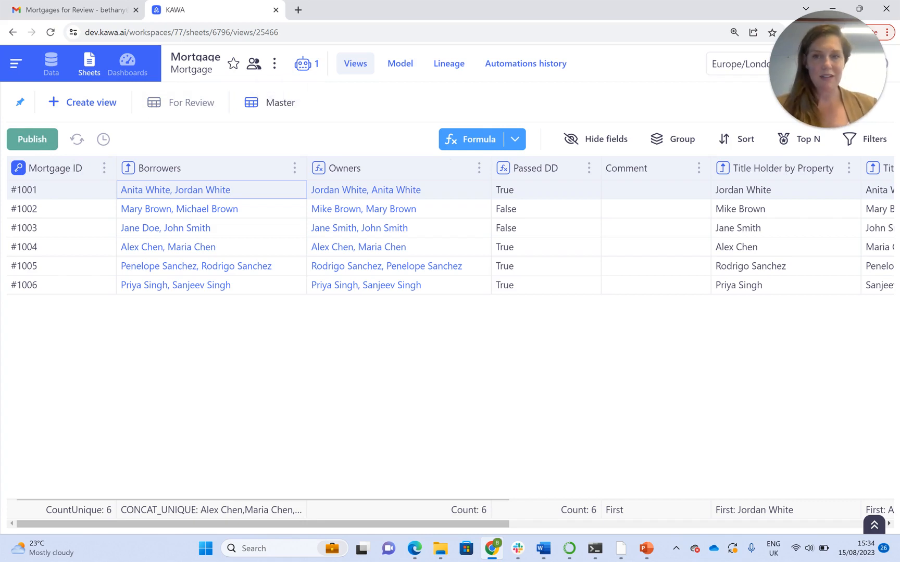
# Run the "Mortgages that didn't pass DD" automation manually from the Mortgage sheet's automation list.
pyautogui.click(302, 64)
pyautogui.click(516, 122)
pyautogui.click(568, 209)
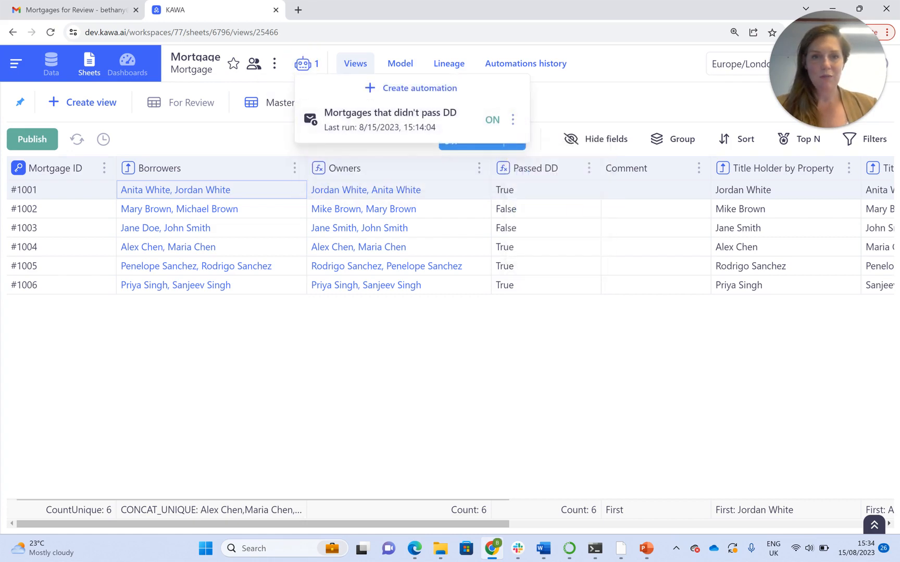
pyautogui.click(246, 134)
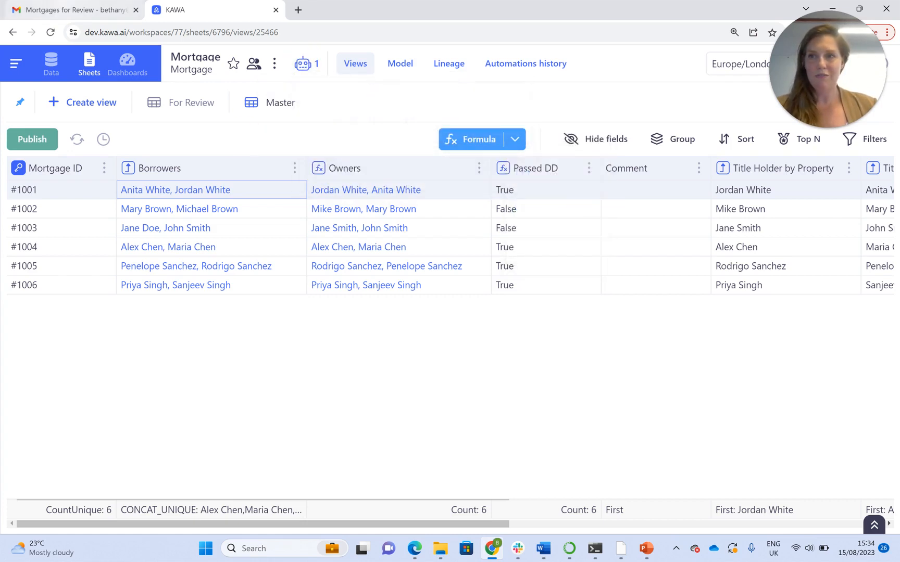
# Switch to Gmail, expand the newest "Mortgages for Review" email and follow its link to the review view.
pyautogui.click(70, 9)
pyautogui.click(51, 32)
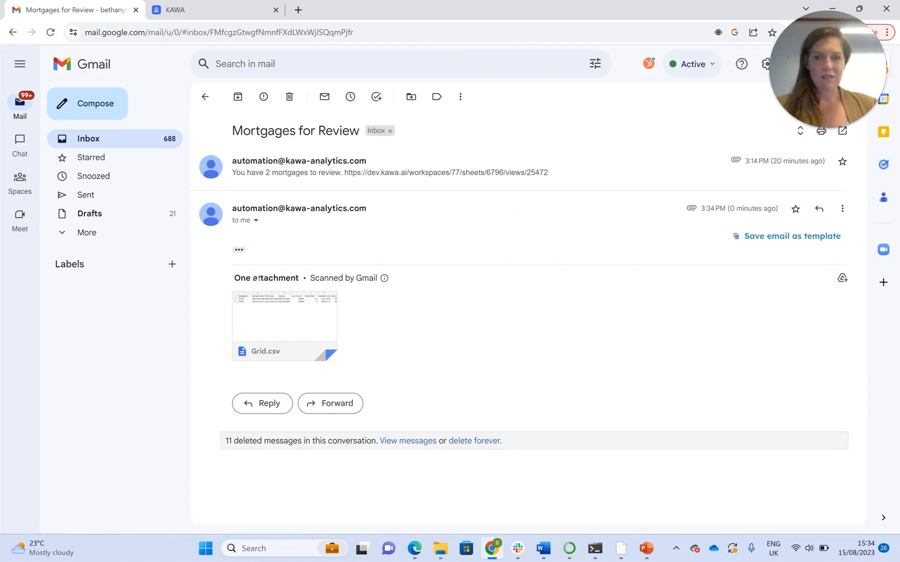
pyautogui.click(239, 250)
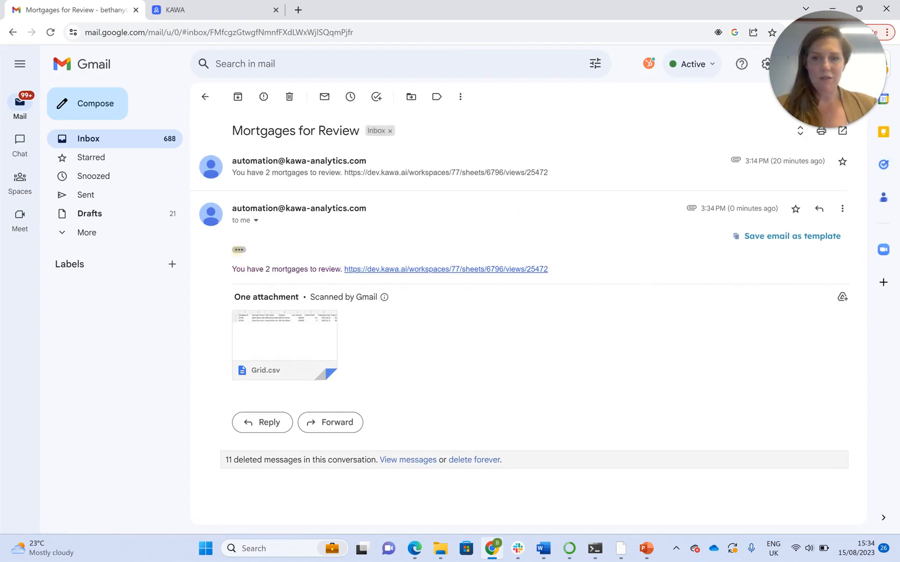
pyautogui.click(402, 270)
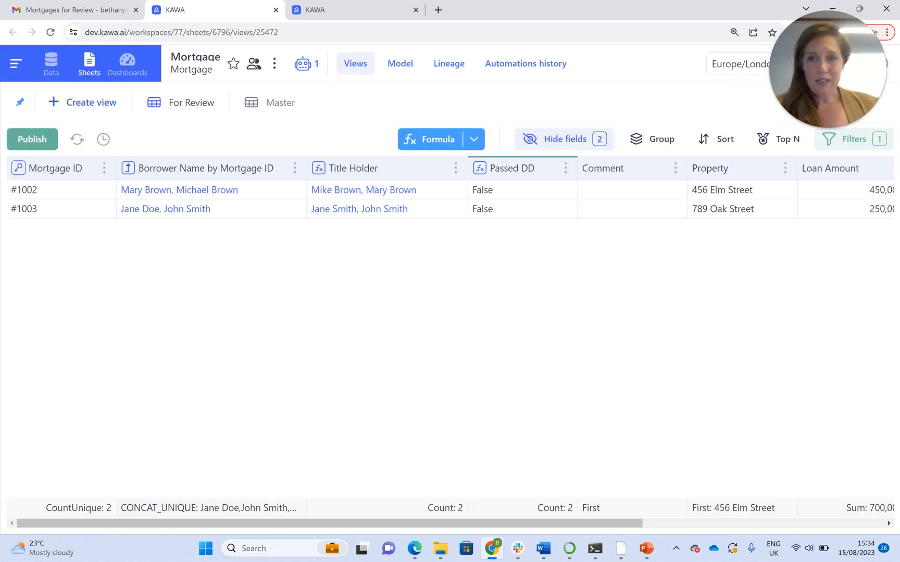
# Enter the comments "nickname" for the first flagged mortgage and "marriage" for the second, and publish.
pyautogui.doubleClick(606, 189)
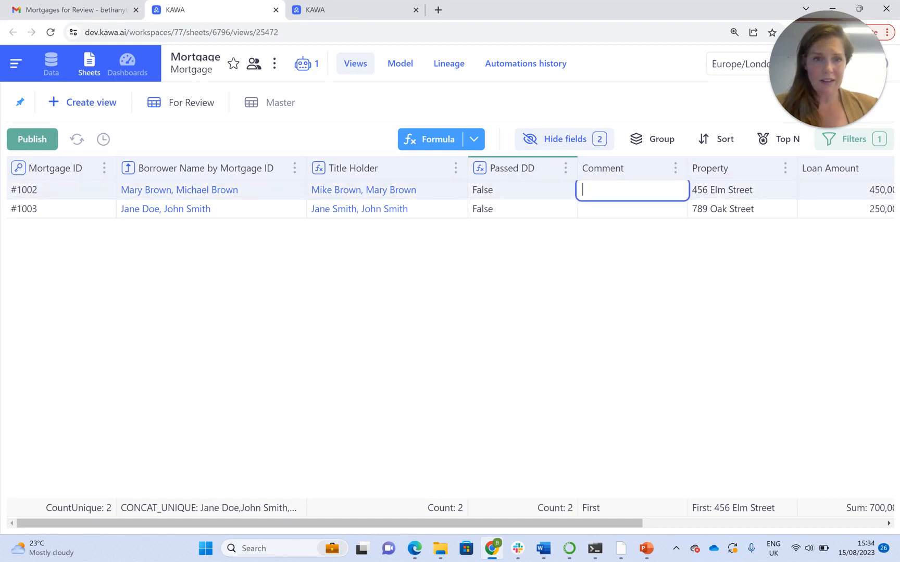
pyautogui.write('nickname')
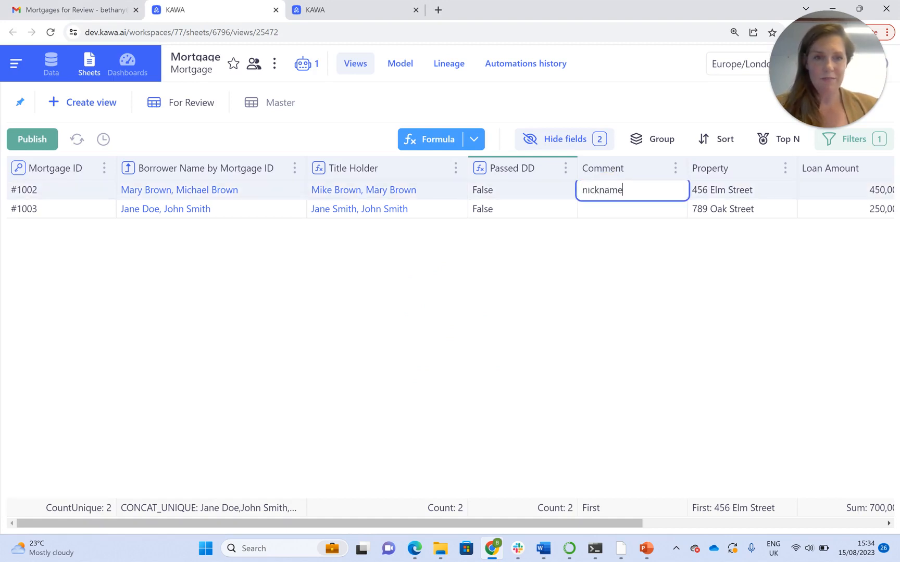
pyautogui.click(598, 209)
pyautogui.click(593, 209)
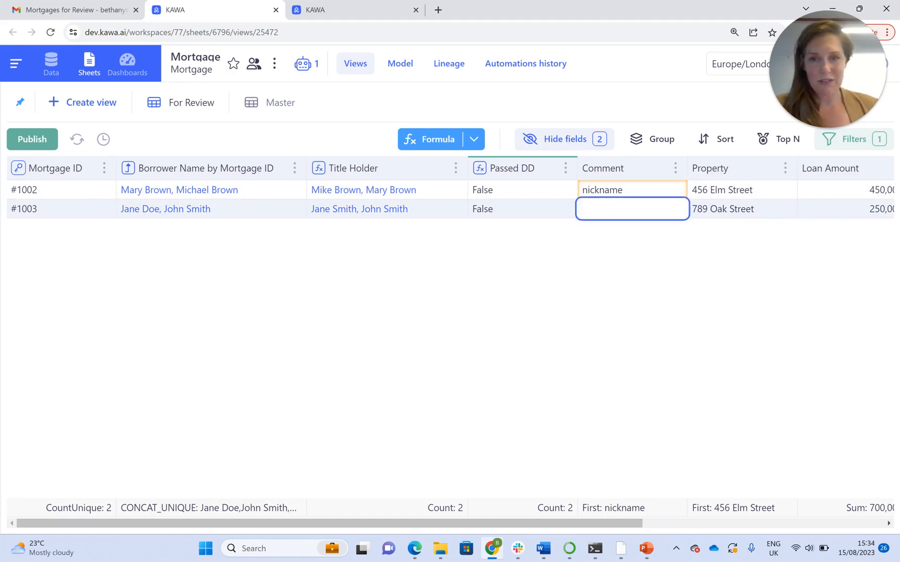
pyautogui.write('marriage')
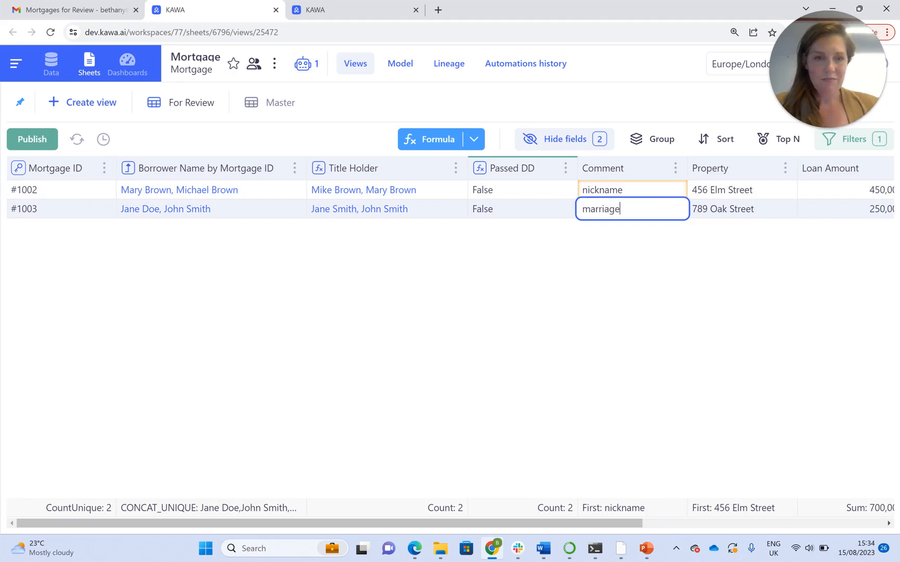
pyautogui.press('Escape')
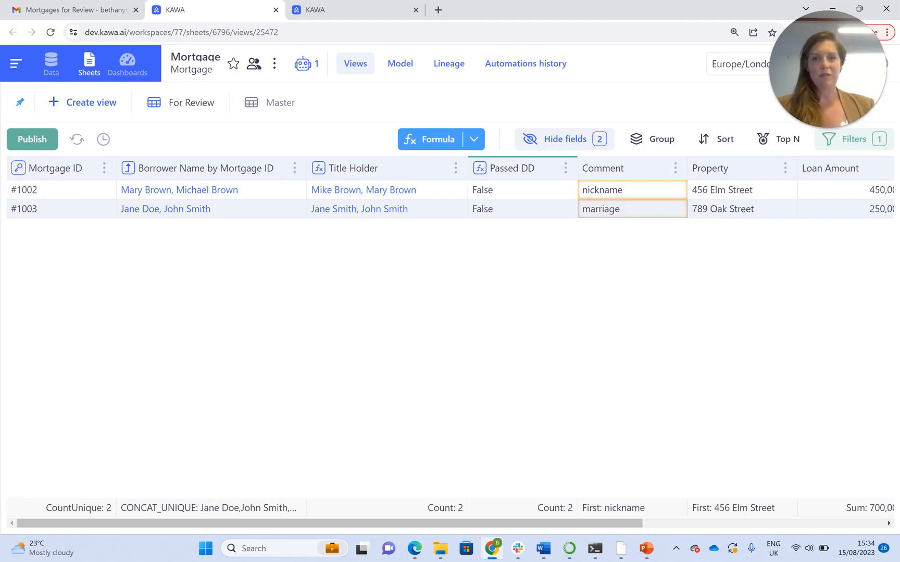
pyautogui.click(32, 139)
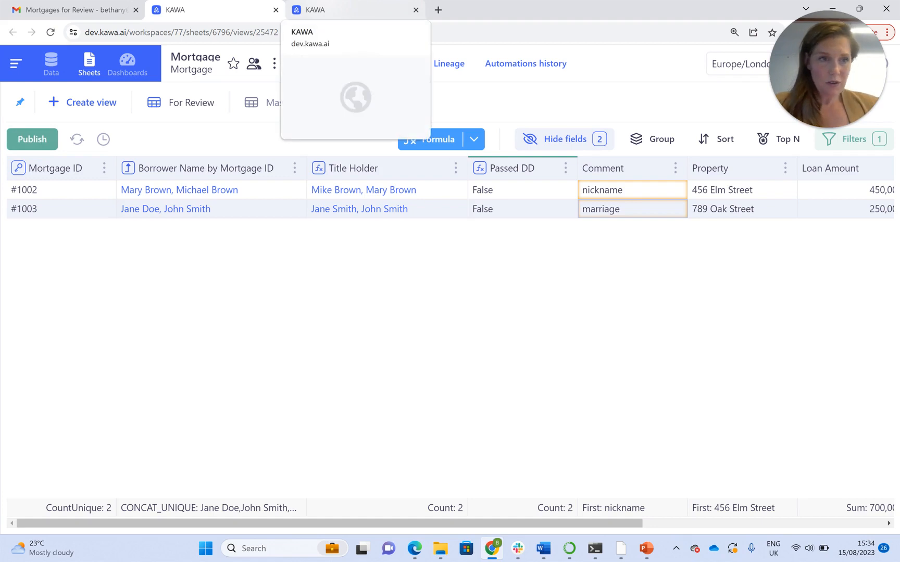
# Refresh the Master view and show the Land Registry title linked to the mortgage commented "nickname".
pyautogui.click(344, 9)
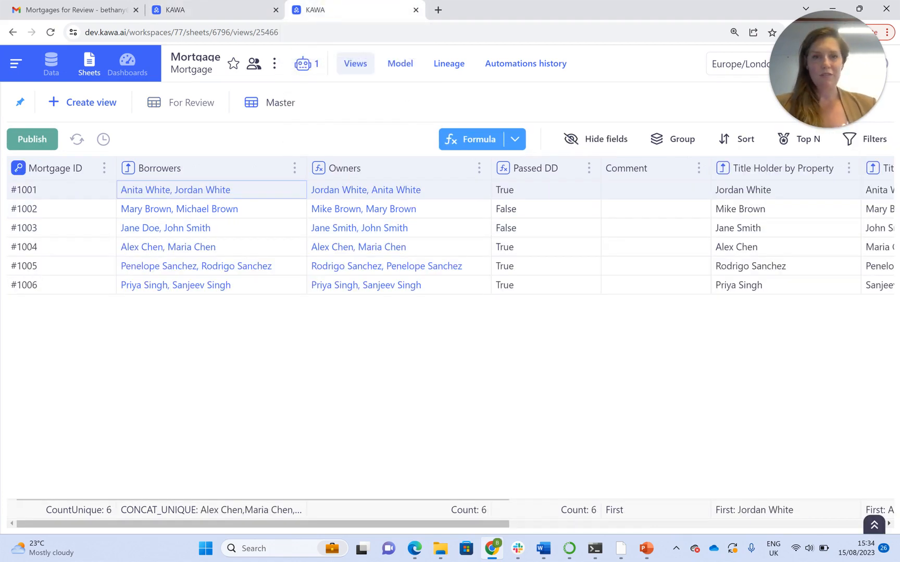
pyautogui.click(77, 140)
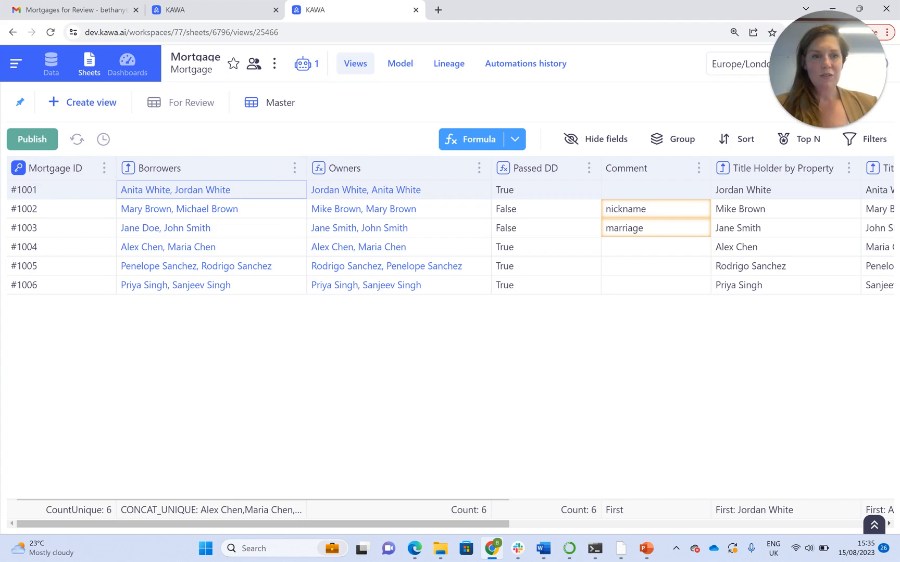
pyautogui.click(851, 210)
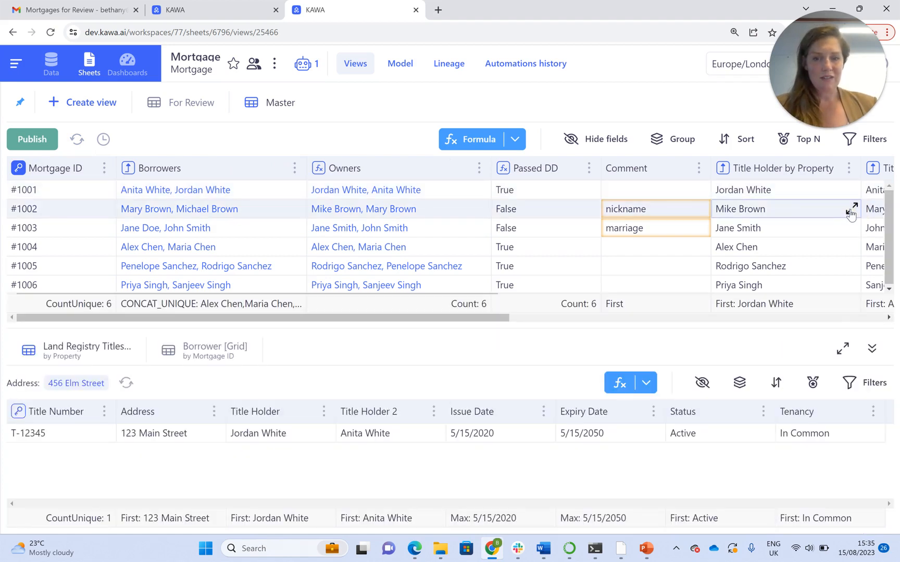
pyautogui.click(848, 194)
pyautogui.click(852, 214)
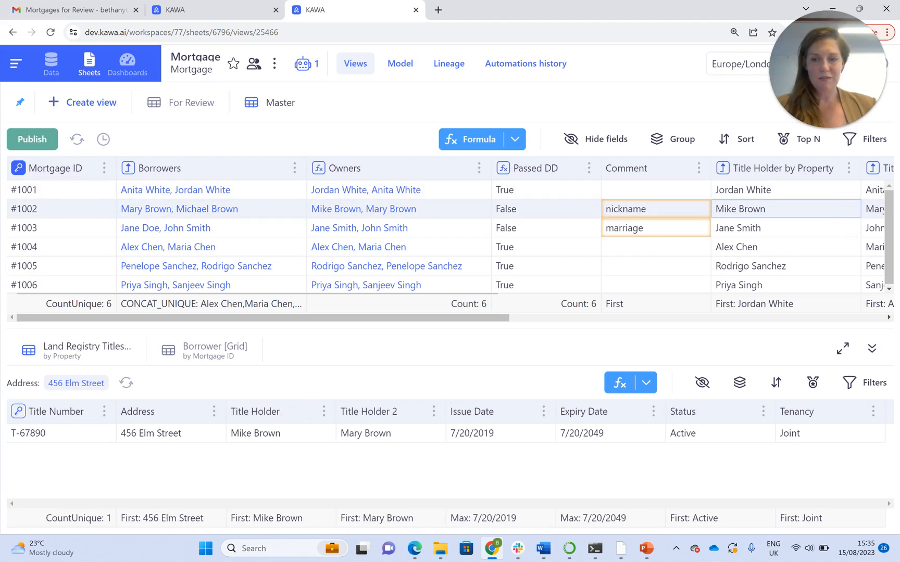
# Replace the nickname in the title record's Title Holder with the full first name and refresh the Master grid.
pyautogui.click(291, 426)
pyautogui.click(248, 434)
pyautogui.press('BackSpace')
pyautogui.press('BackSpace')
pyautogui.write('che')
pyautogui.press('BackSpace')
pyautogui.write('ale')
pyautogui.press('BackSpace')
pyautogui.press('BackSpace')
pyautogui.write('el')
pyautogui.press('Return')
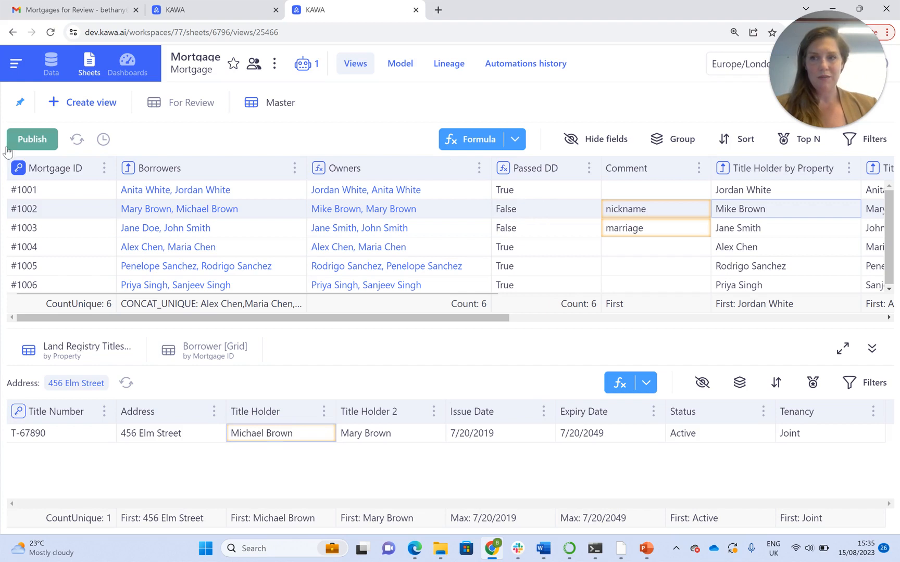
pyautogui.click(78, 140)
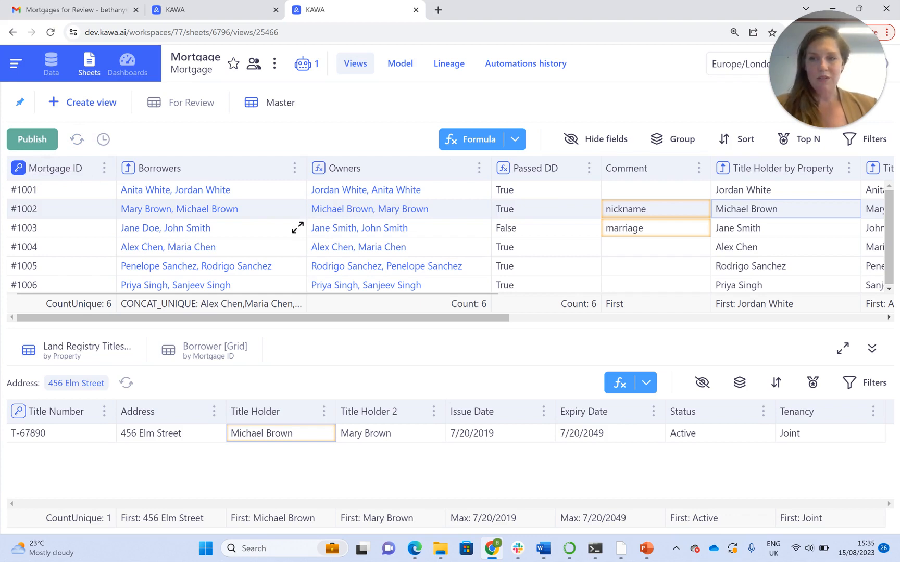
# Update the second linked borrower's surname to the married name for the mortgage commented "marriage", refresh the Master grid and collapse the linked records.
pyautogui.click(295, 233)
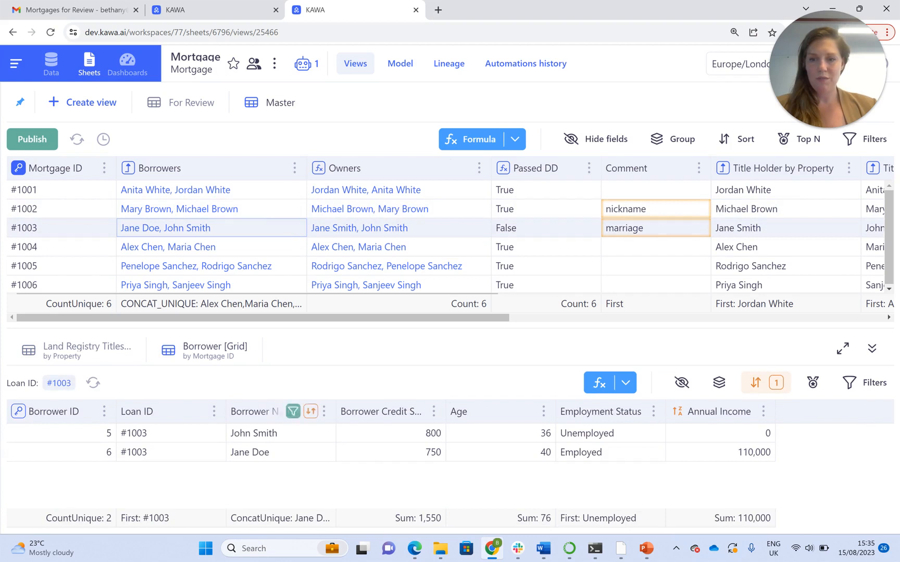
pyautogui.doubleClick(258, 452)
pyautogui.press('BackSpace')
pyautogui.press('BackSpace')
pyautogui.press('BackSpace')
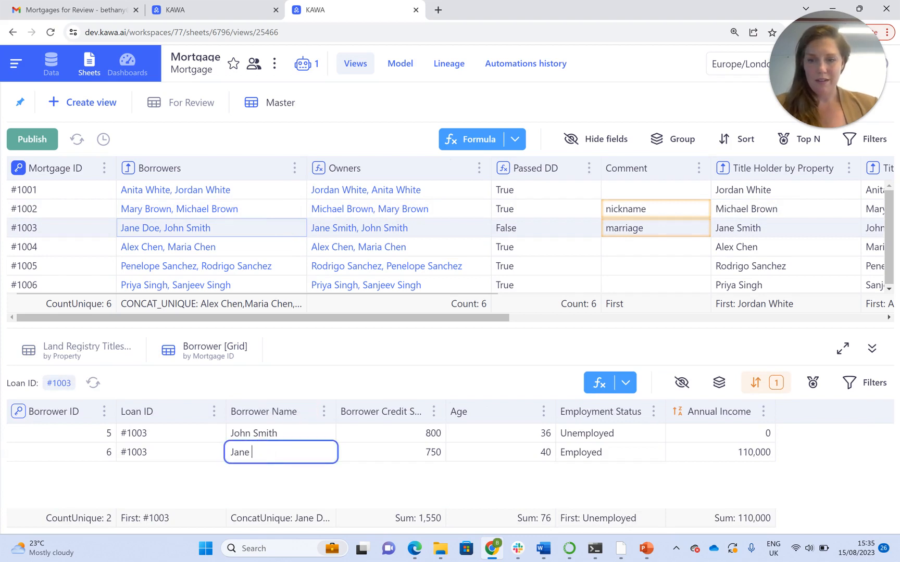
pyautogui.write('Smith')
pyautogui.press('Return')
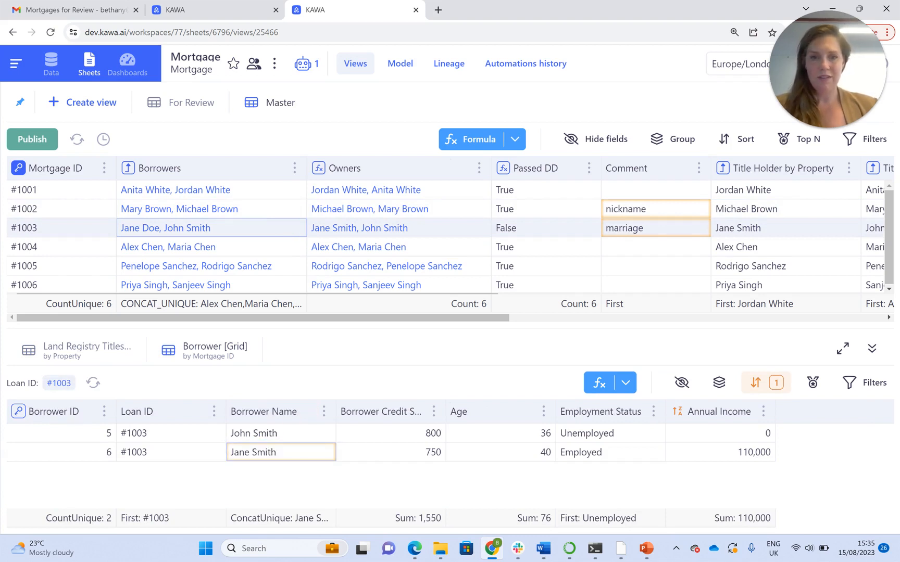
pyautogui.click(77, 139)
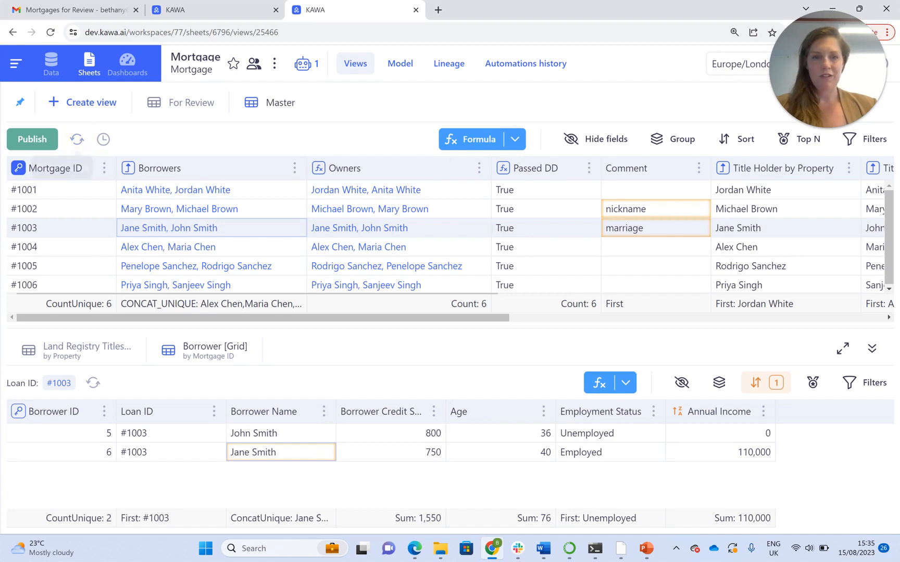
pyautogui.press('ctrl')
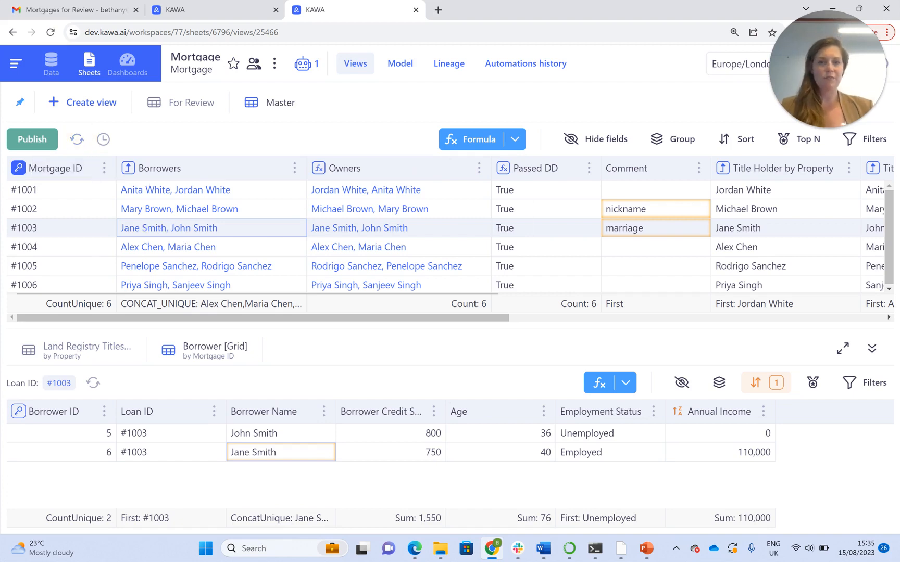
pyautogui.click(871, 350)
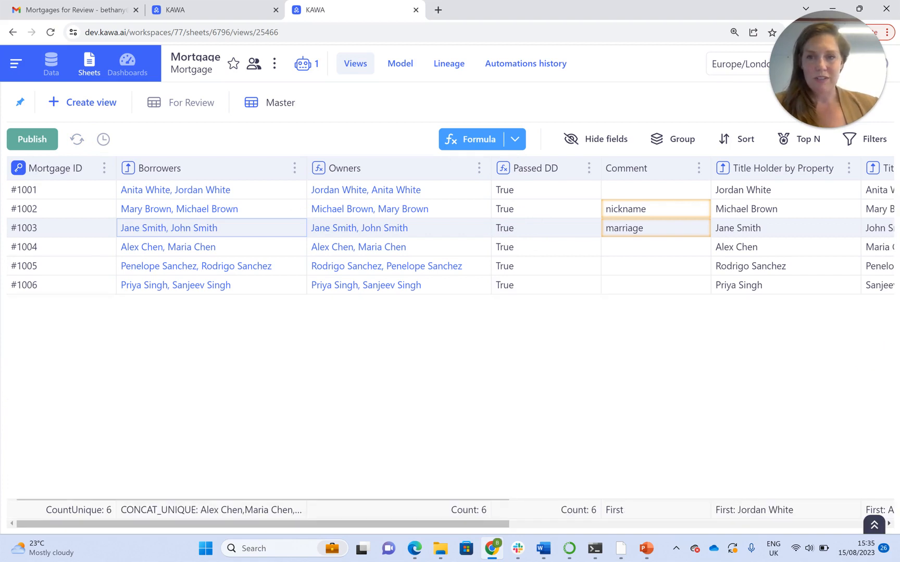
# Switch to the For Review view and refresh it to check which mortgages remain flagged.
pyautogui.click(214, 10)
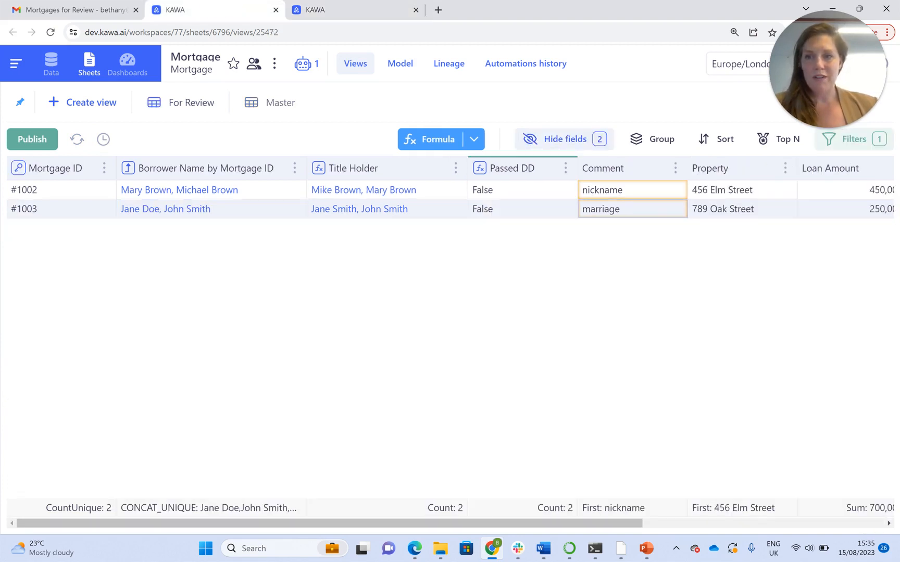
pyautogui.click(77, 139)
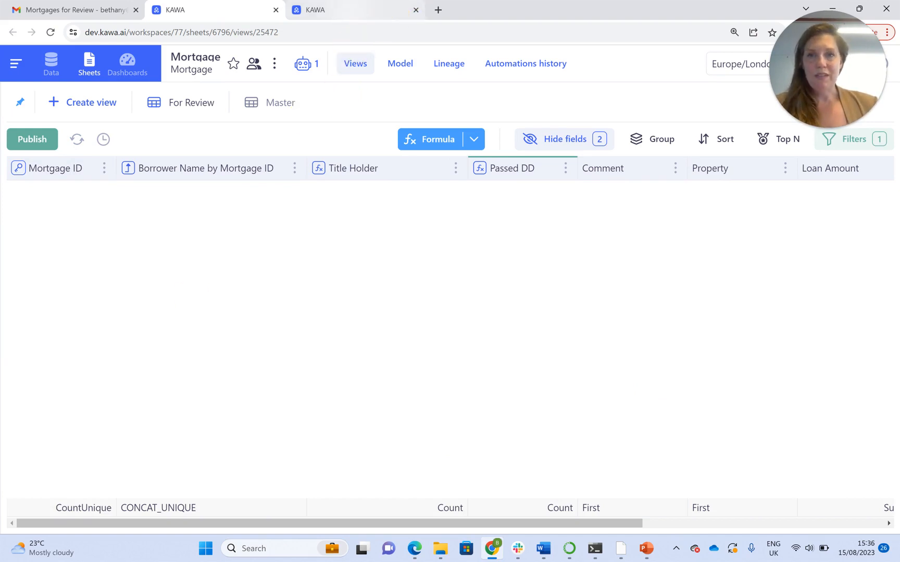
# Back in the Master view, show the linked Land Registry titles and add their Tenancy column to the grid between Owners and Passed DD.
pyautogui.click(348, 10)
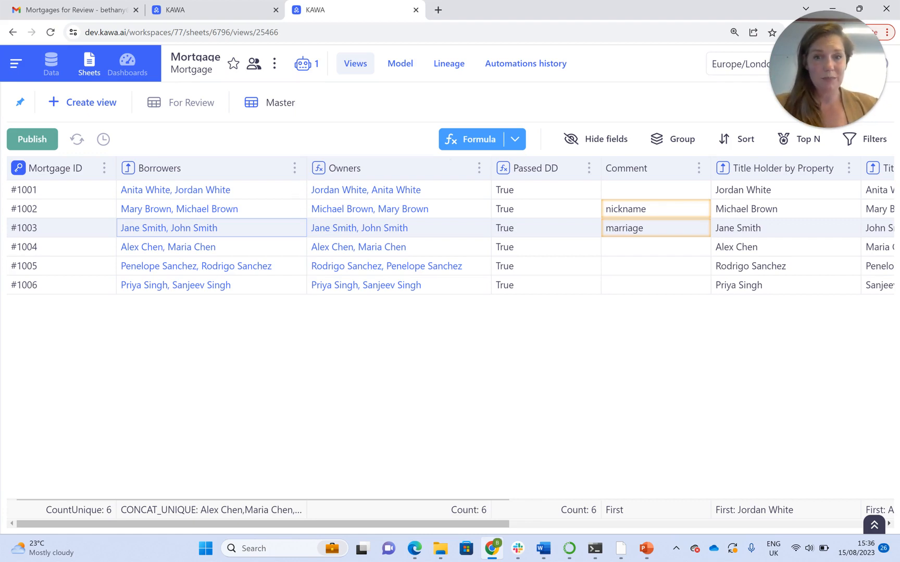
pyautogui.click(363, 189)
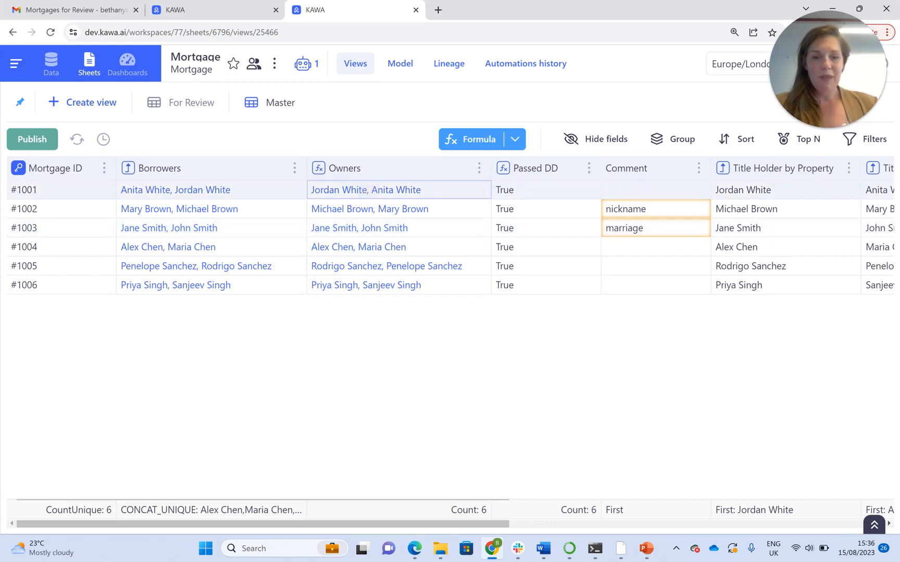
pyautogui.click(874, 525)
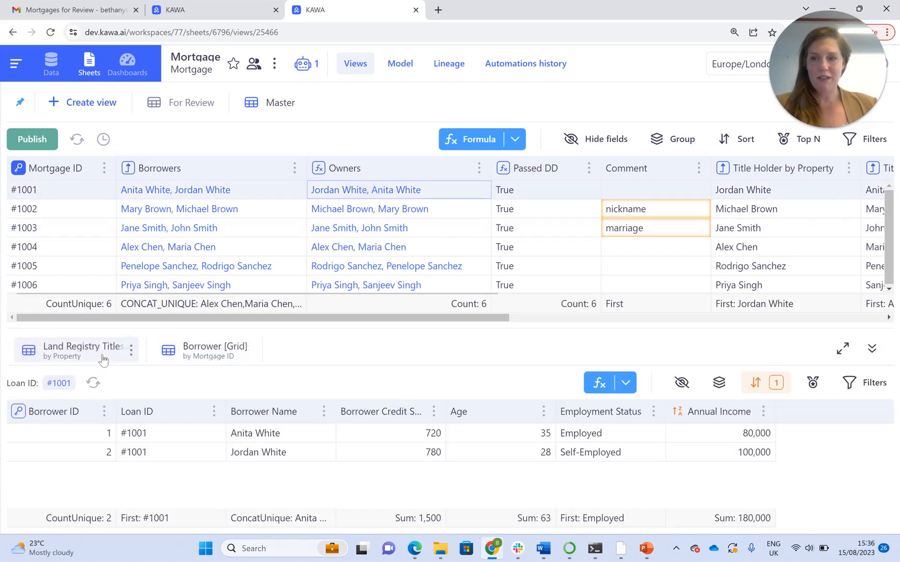
pyautogui.click(78, 356)
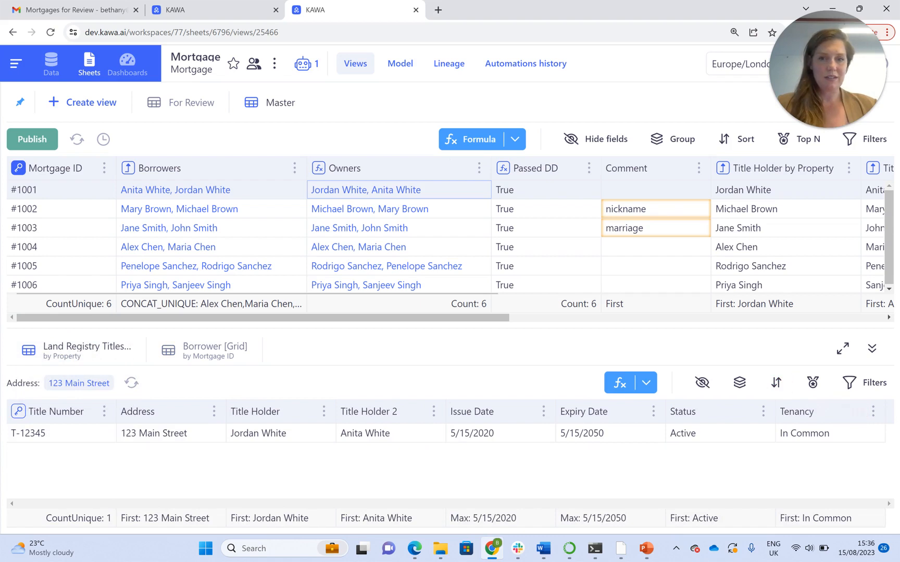
pyautogui.click(415, 209)
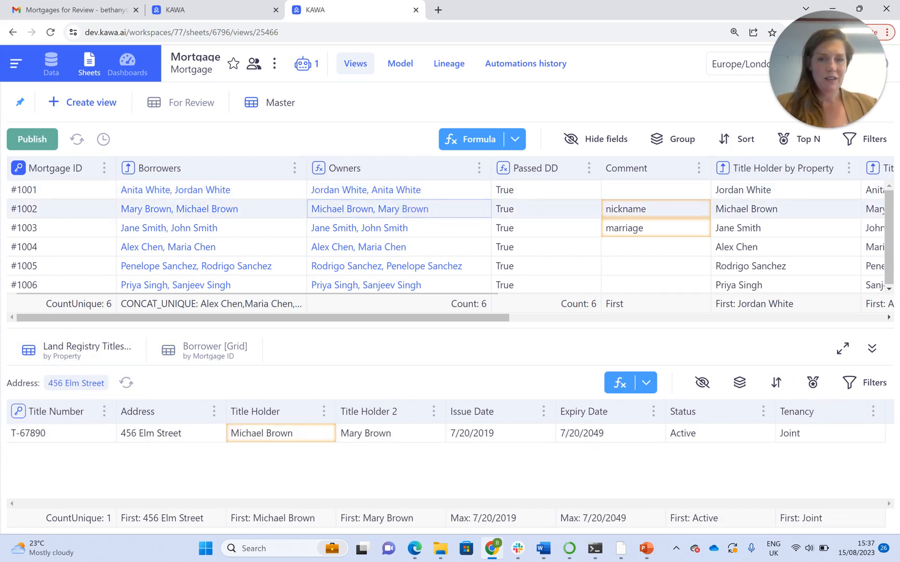
pyautogui.click(397, 229)
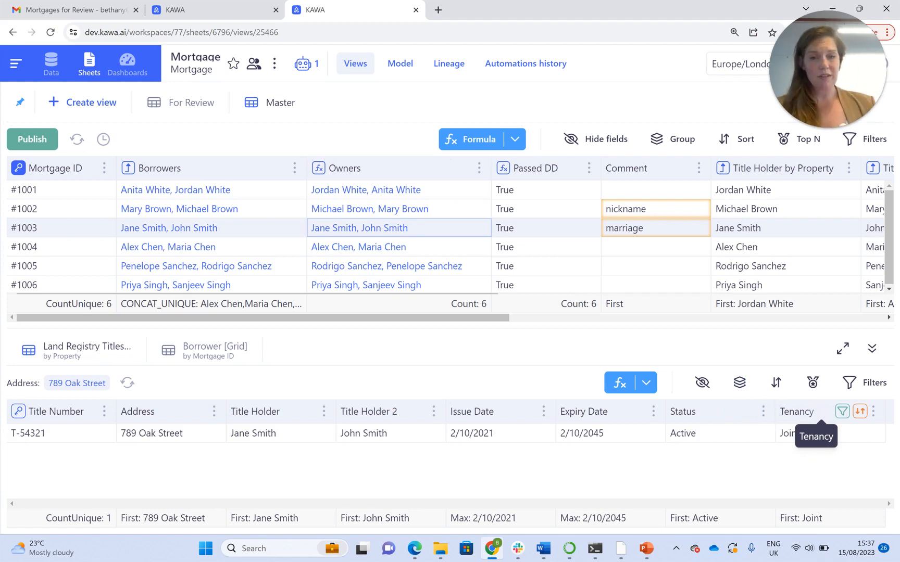
pyautogui.moveTo(786, 410); pyautogui.dragTo(486, 261)
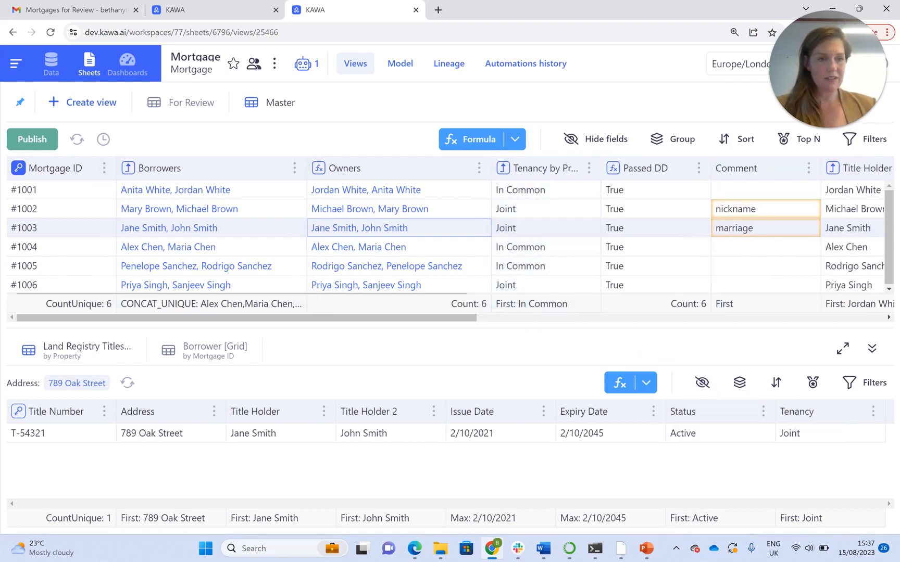
pyautogui.click(872, 350)
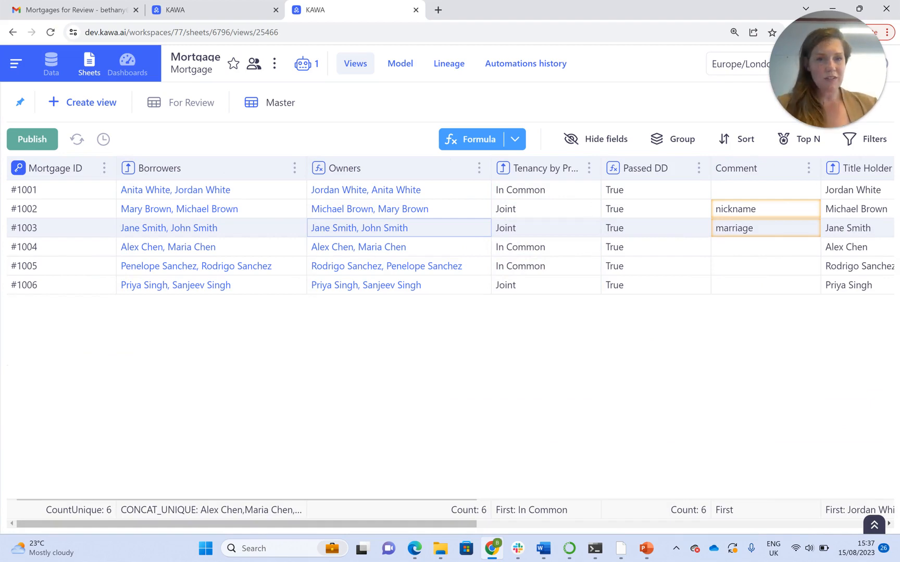
# Open the Passed DD formula for editing and switch its editor to blockly mode.
pyautogui.click(613, 172)
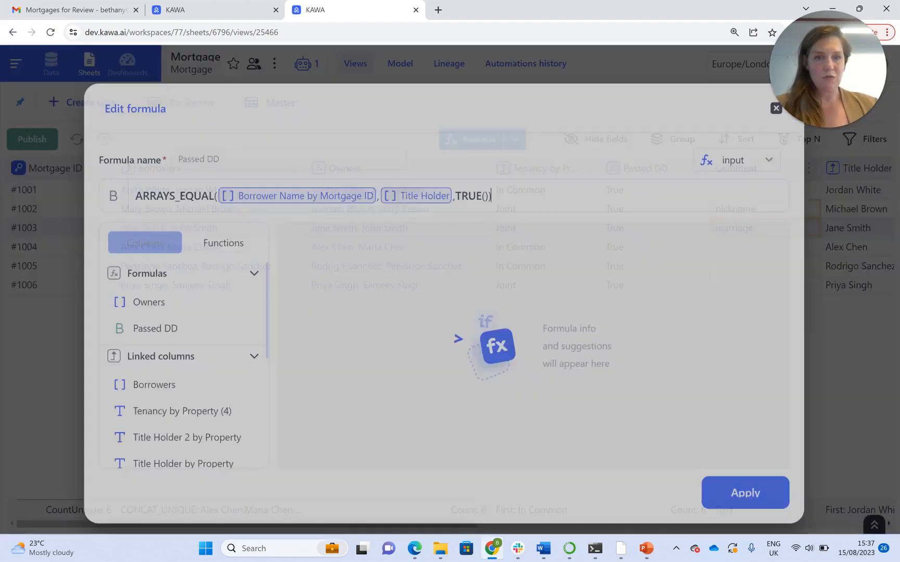
pyautogui.click(717, 153)
pyautogui.click(736, 208)
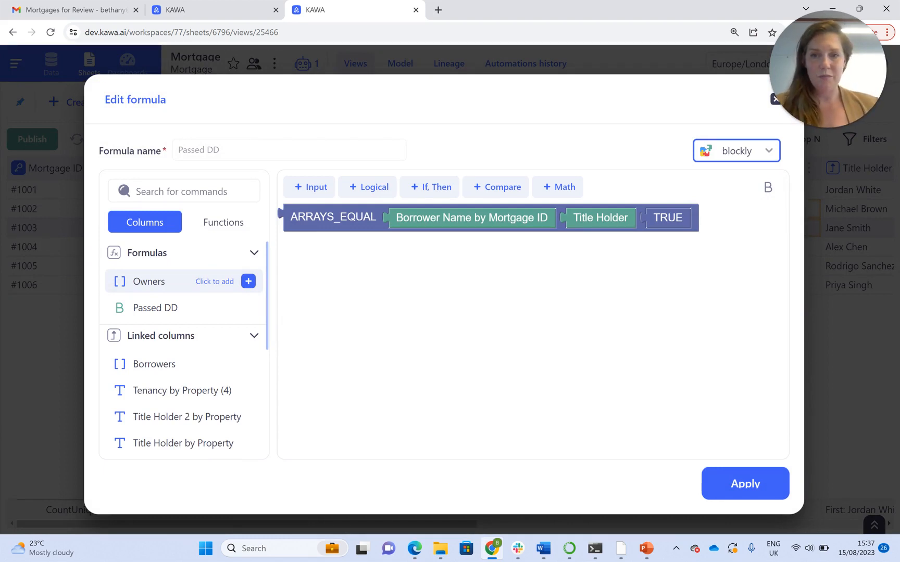
# Add a MULTI IF block, move the existing ARRAYS_EQUAL check into its THEN slot and place a copy in its ELSE slot.
pyautogui.click(430, 187)
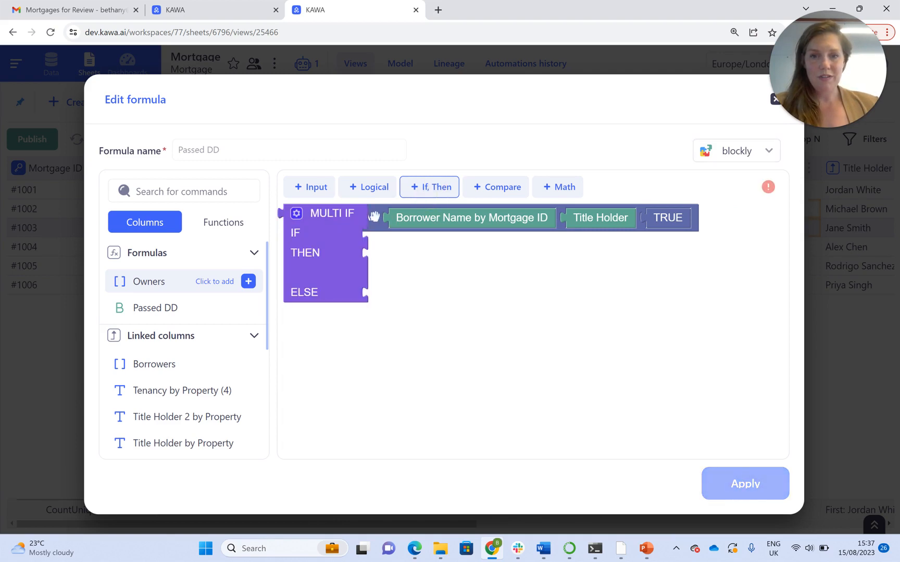
pyautogui.moveTo(374, 216); pyautogui.dragTo(465, 253)
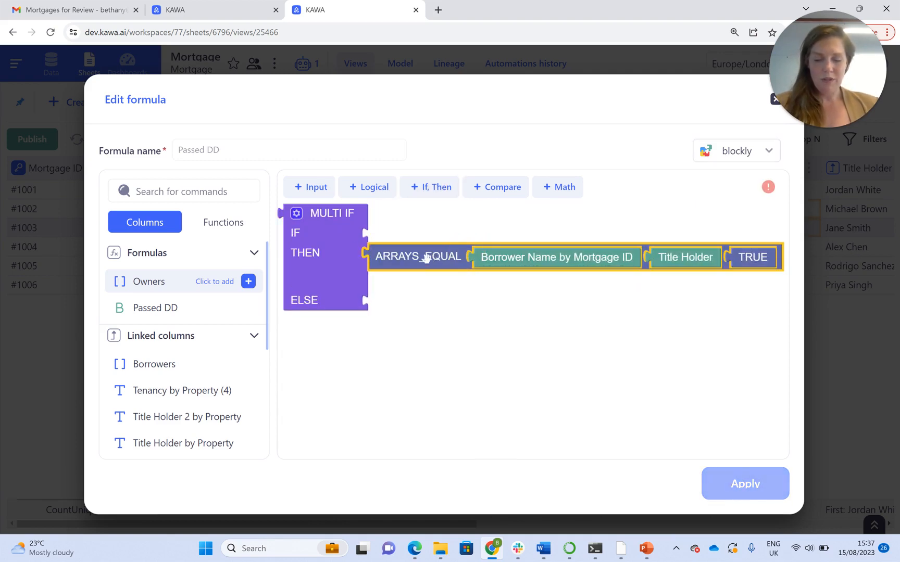
pyautogui.hotkey('ctrl', 'c')
pyautogui.hotkey('ctrl', 'v')
pyautogui.moveTo(412, 295); pyautogui.dragTo(405, 306)
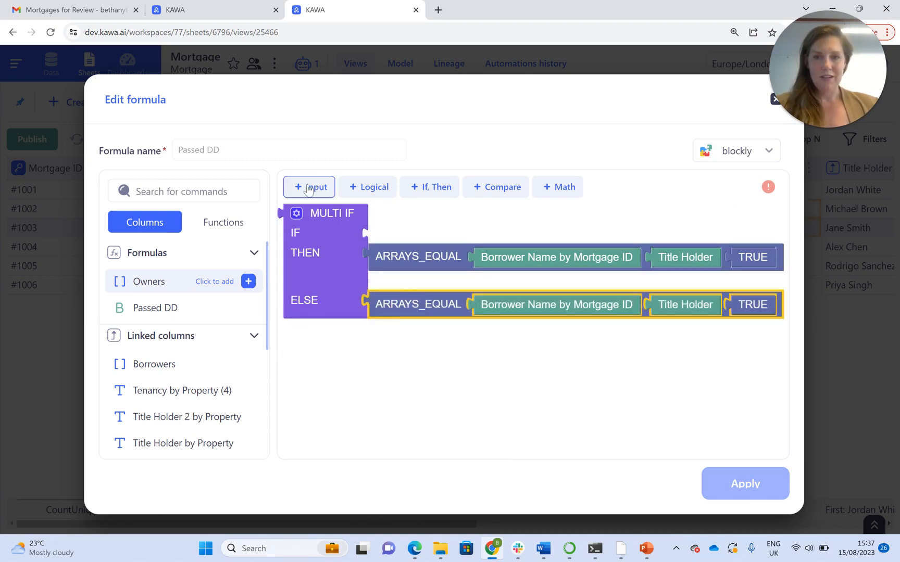
# Insert an equals comparison as the IF condition, with the Tenancy by Property (4) column as its first operand.
pyautogui.click(498, 187)
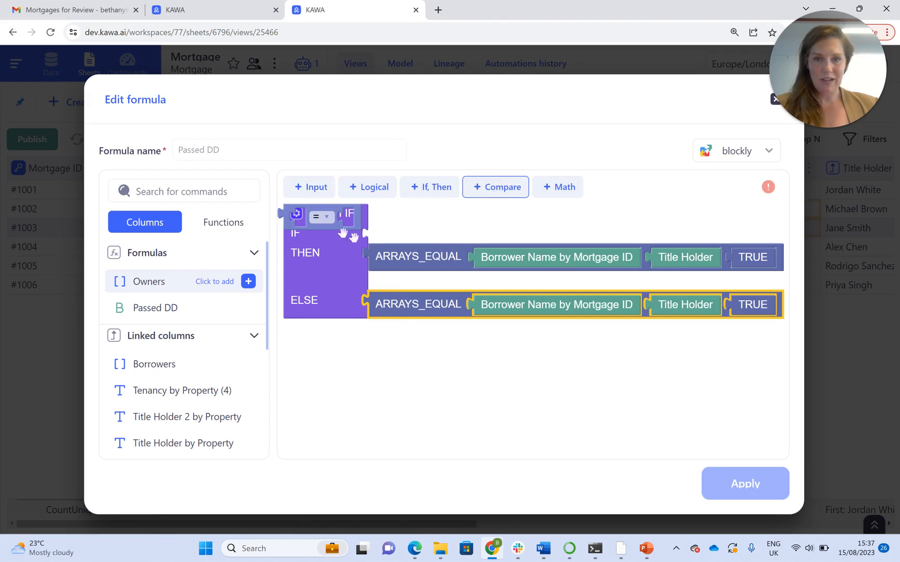
pyautogui.moveTo(316, 217); pyautogui.dragTo(407, 237)
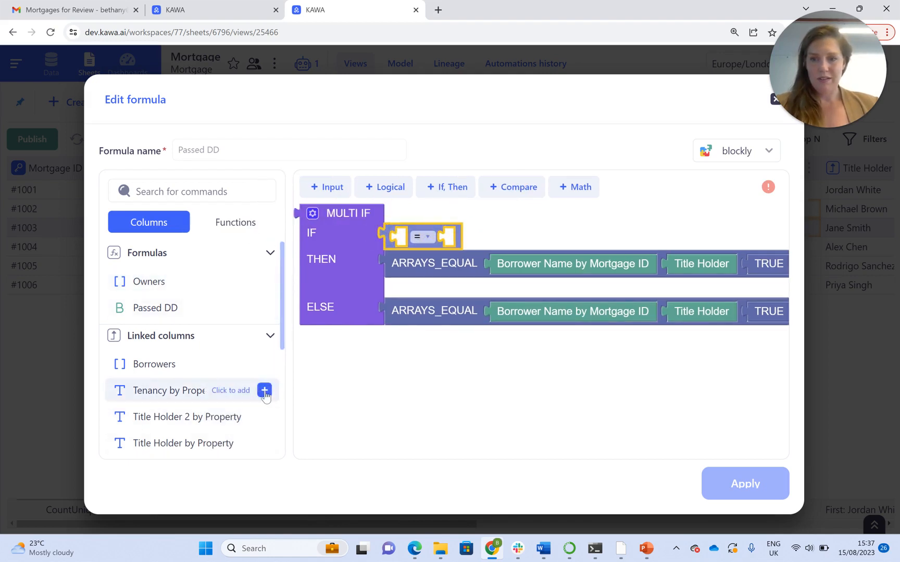
pyautogui.click(265, 390)
pyautogui.moveTo(370, 215); pyautogui.dragTo(460, 239)
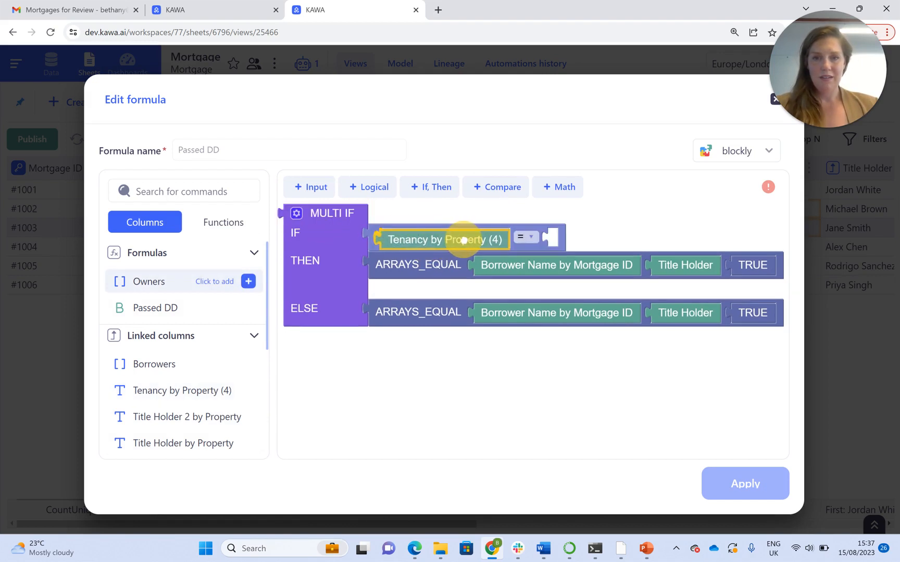
# Add a text input block reading "In Common" as the second operand of the tenancy comparison.
pyautogui.click(312, 187)
pyautogui.click(318, 216)
pyautogui.moveTo(305, 217); pyautogui.dragTo(571, 237)
pyautogui.click(571, 237)
pyautogui.write('In Common')
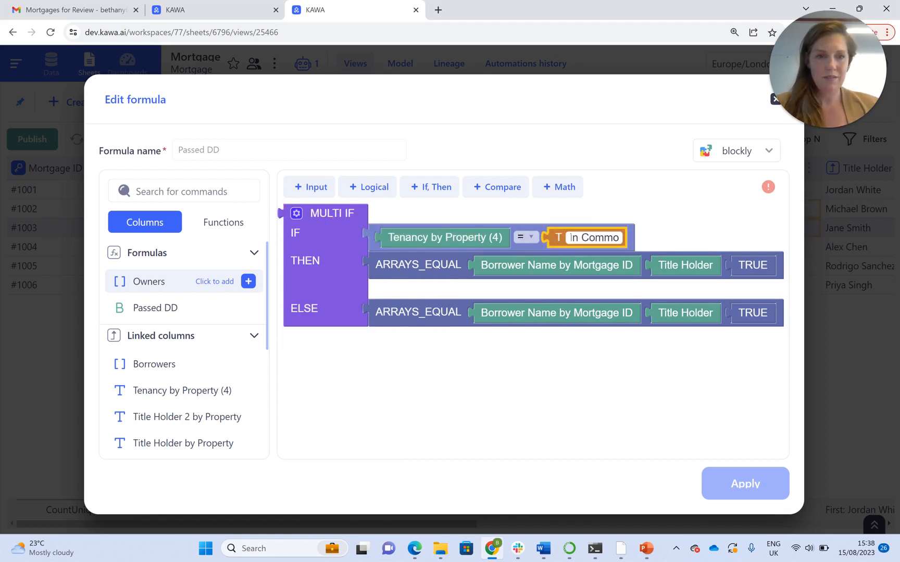
pyautogui.press('Return')
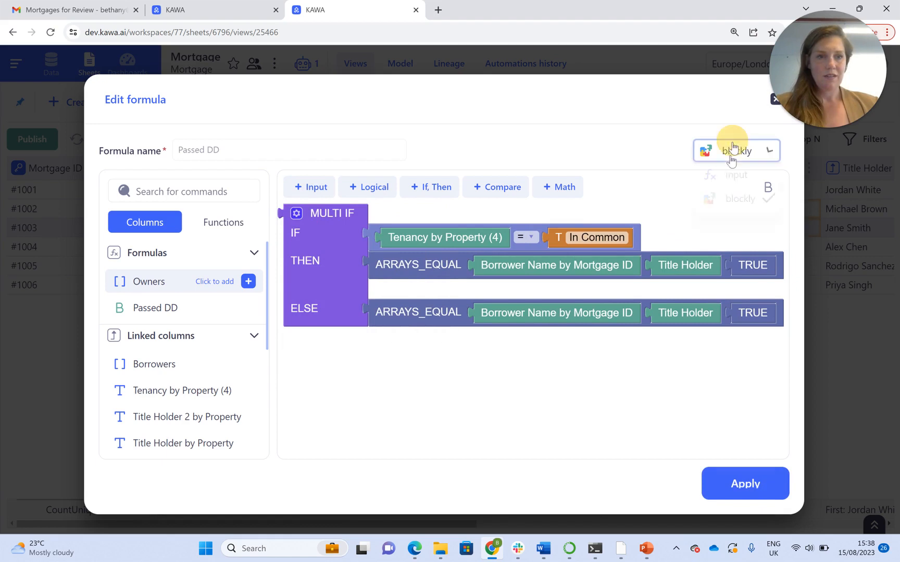
# Switch the formula editor to input mode and remove the TRUE() argument from the ARRAYS_EQUAL check used for In Common tenancies.
pyautogui.click(734, 151)
pyautogui.click(737, 189)
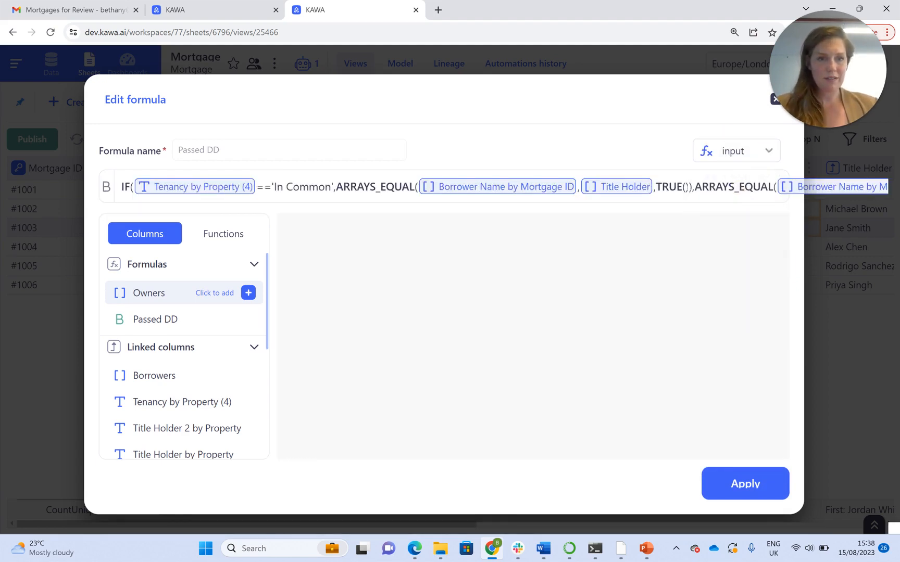
pyautogui.click(688, 186)
pyautogui.press('Right')
pyautogui.press('BackSpace')
pyautogui.press('BackSpace')
pyautogui.press('BackSpace')
pyautogui.press('BackSpace')
pyautogui.press('BackSpace')
pyautogui.press('BackSpace')
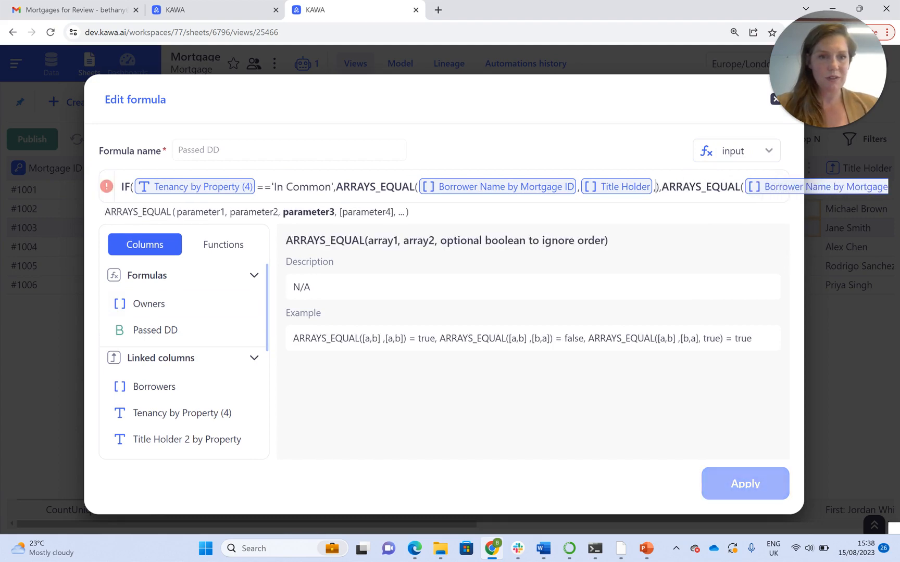
pyautogui.press('BackSpace')
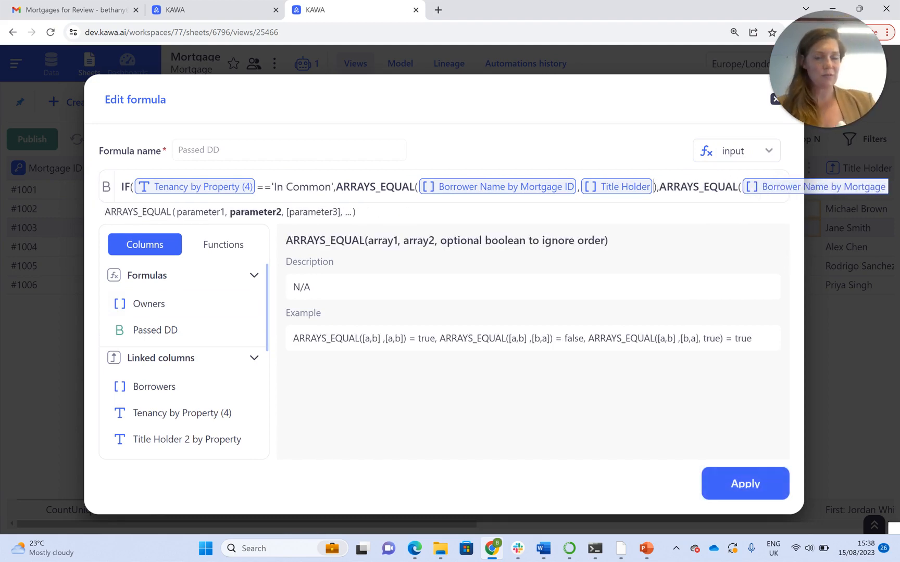
# Apply the revised Passed DD formula and check its results for the In Common mortgages in the Master grid.
pyautogui.click(735, 476)
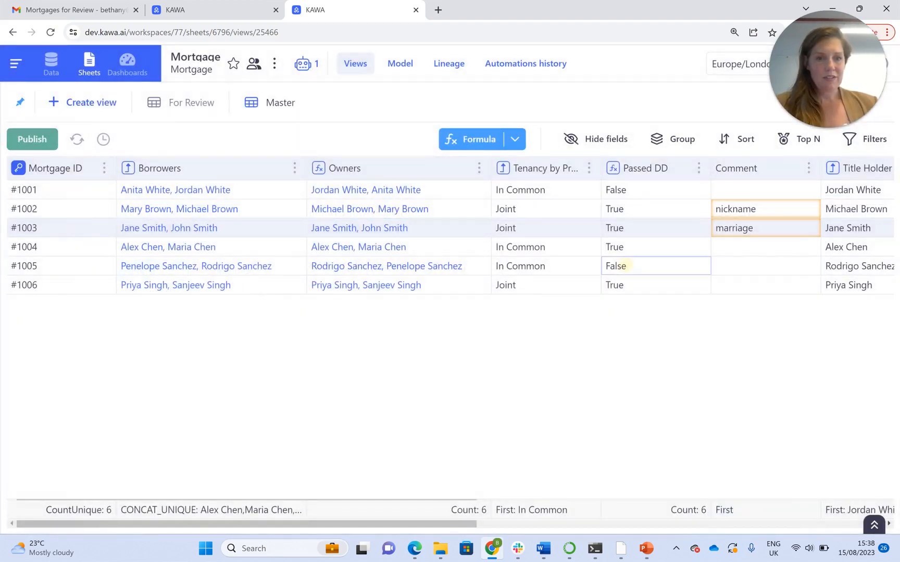
pyautogui.click(626, 266)
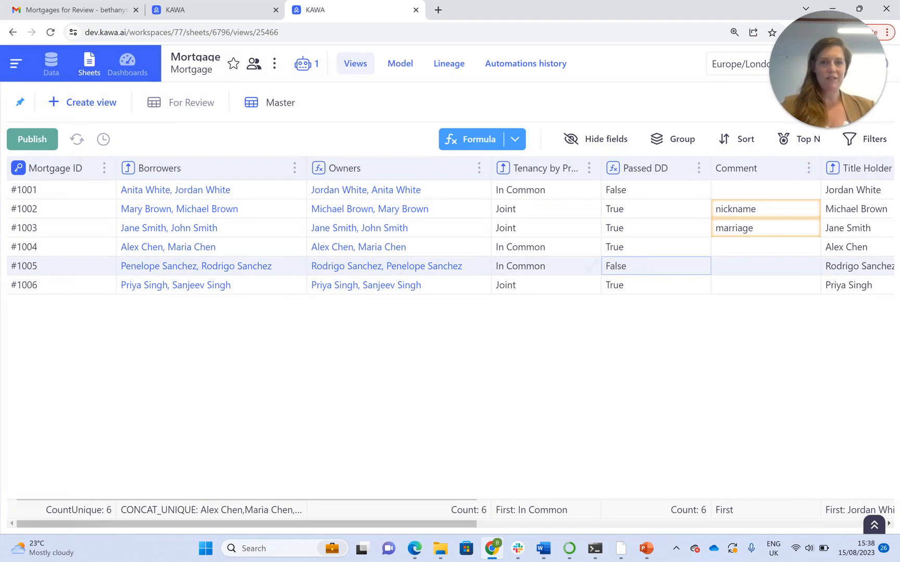
pyautogui.click(623, 191)
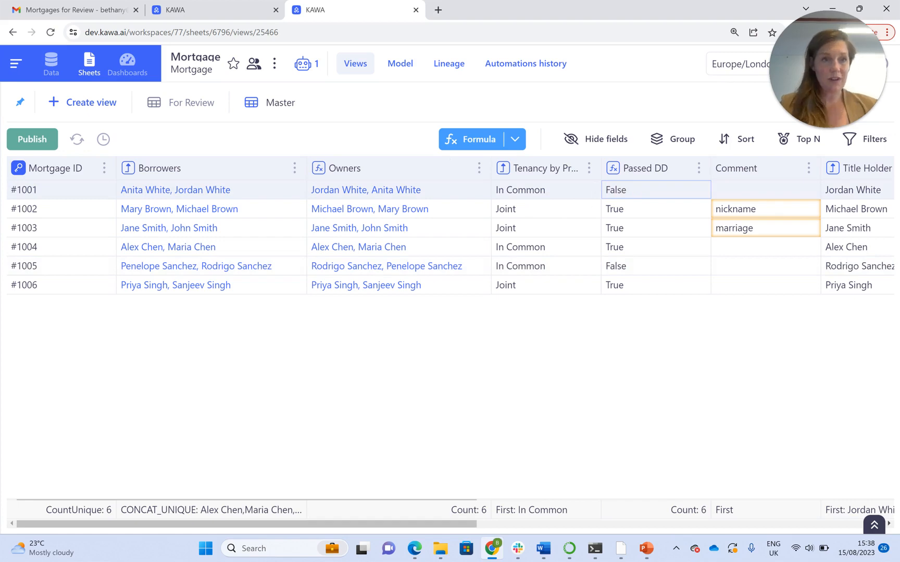